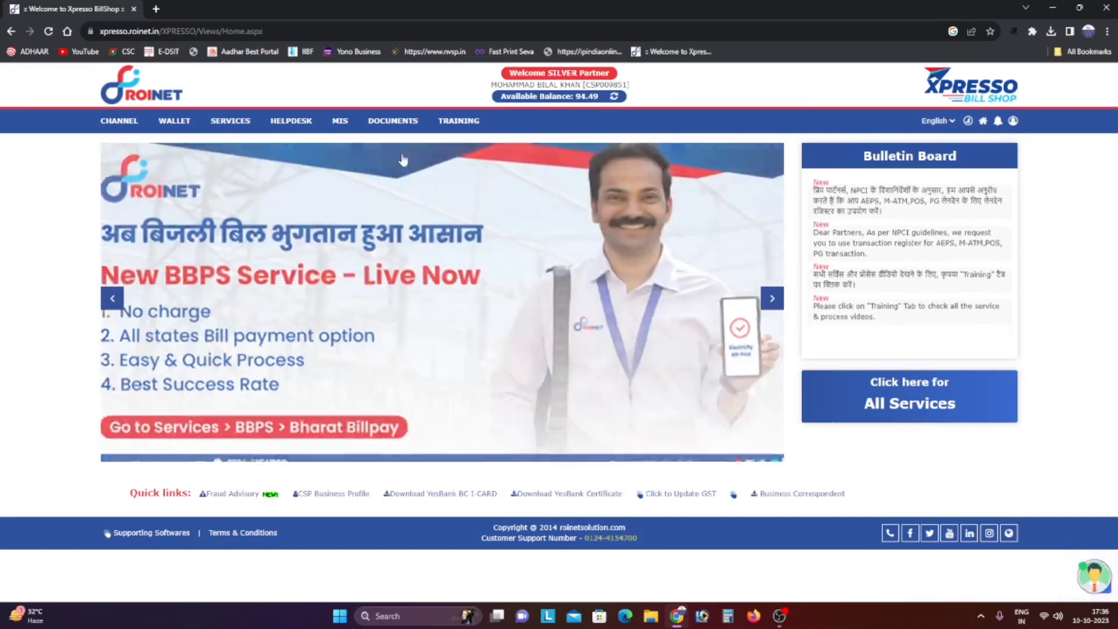
# - Open the YESBANK AEPS transaction form from the AEPS services
pyautogui.moveTo(230, 122)
pyautogui.moveTo(229, 185)
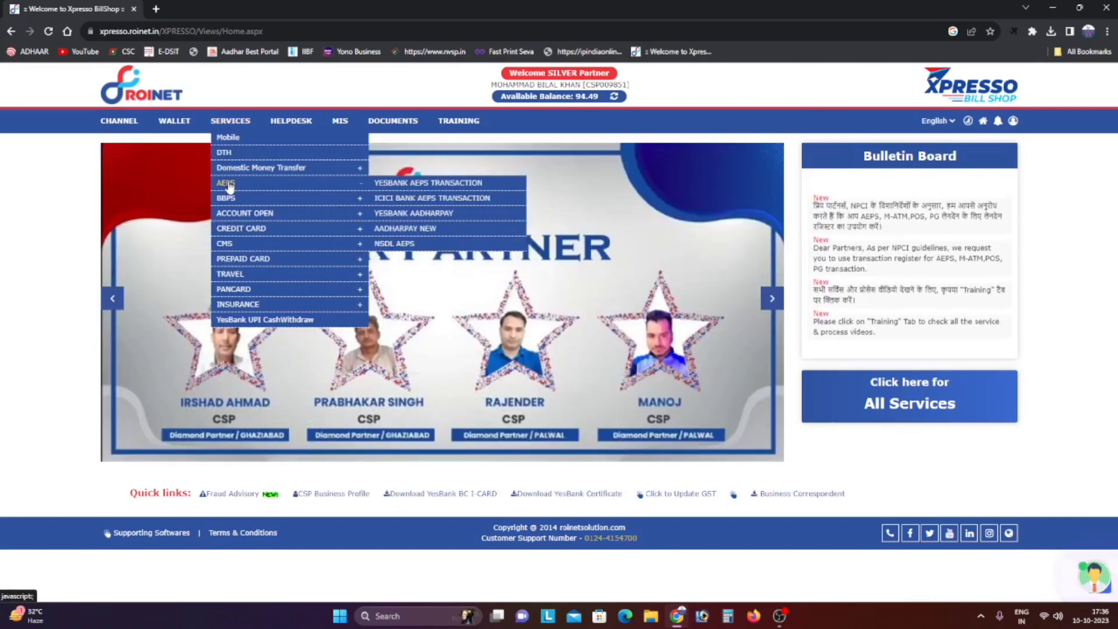
pyautogui.click(411, 184)
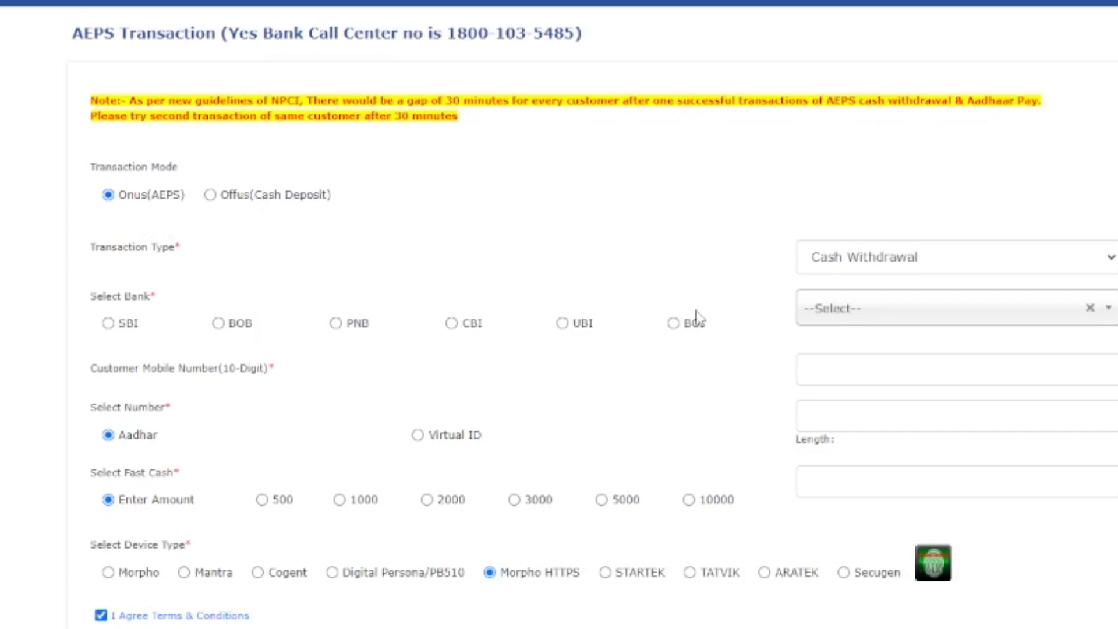
# - Look through the banks offered for a cash withdrawal in Onus(AEPS) mode without choosing one
pyautogui.click(842, 317)
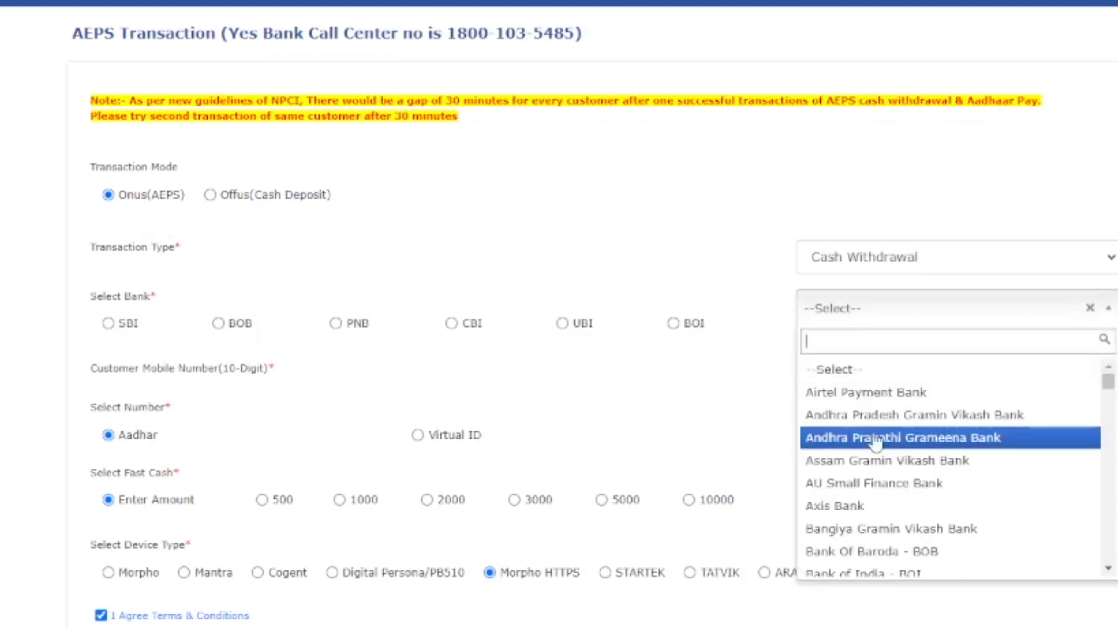
pyautogui.scroll(-10, 876, 444)
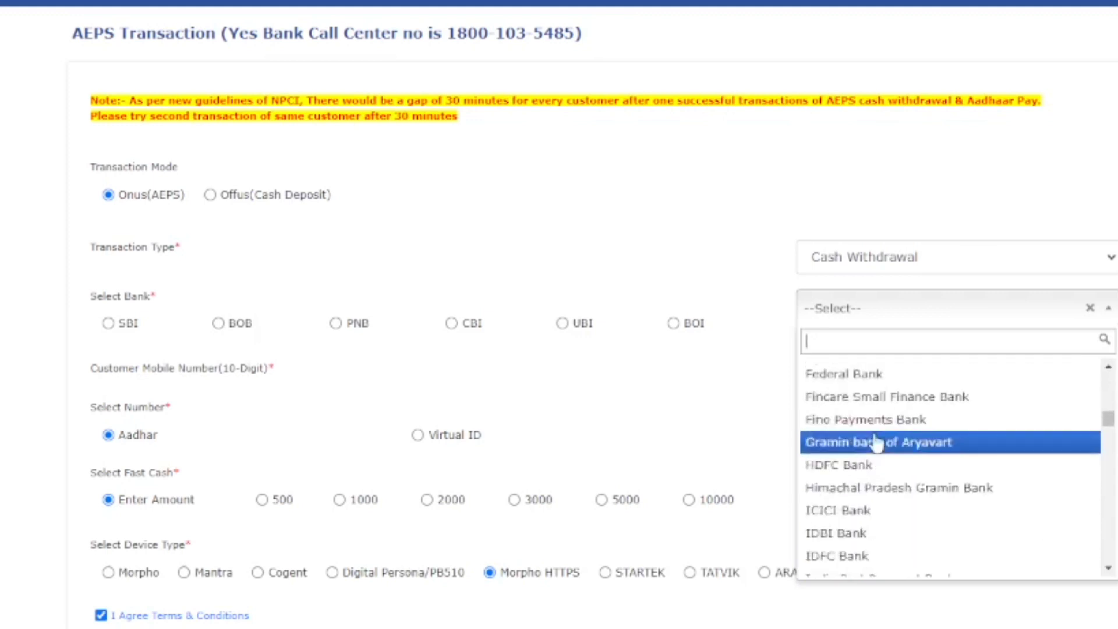
pyautogui.click(407, 225)
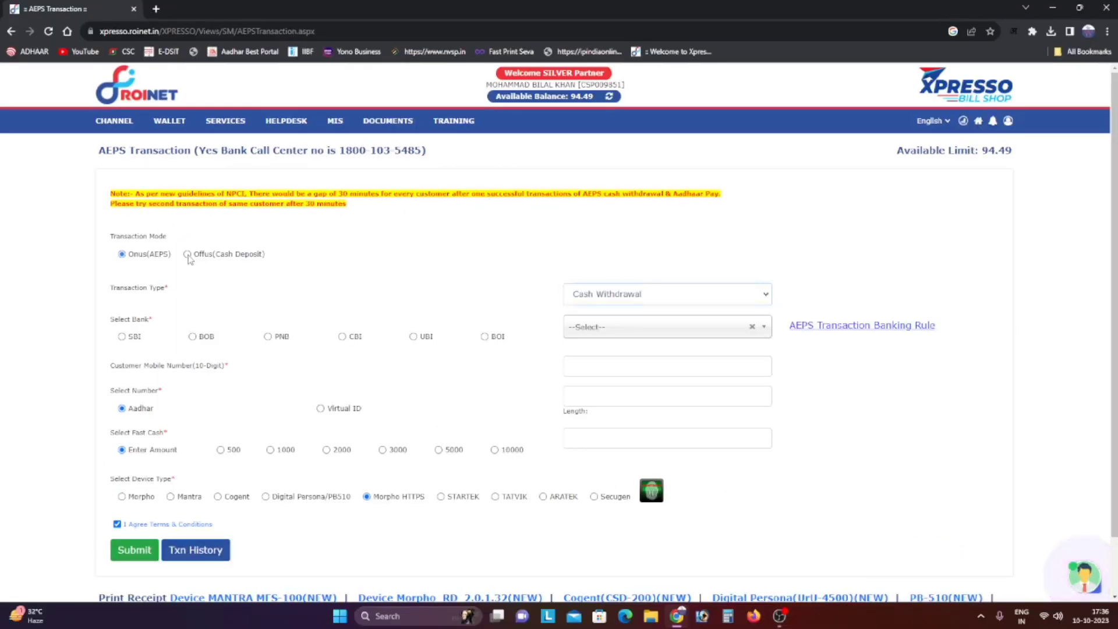
# - Switch the transaction mode to Offus(Cash Deposit)
pyautogui.click(187, 255)
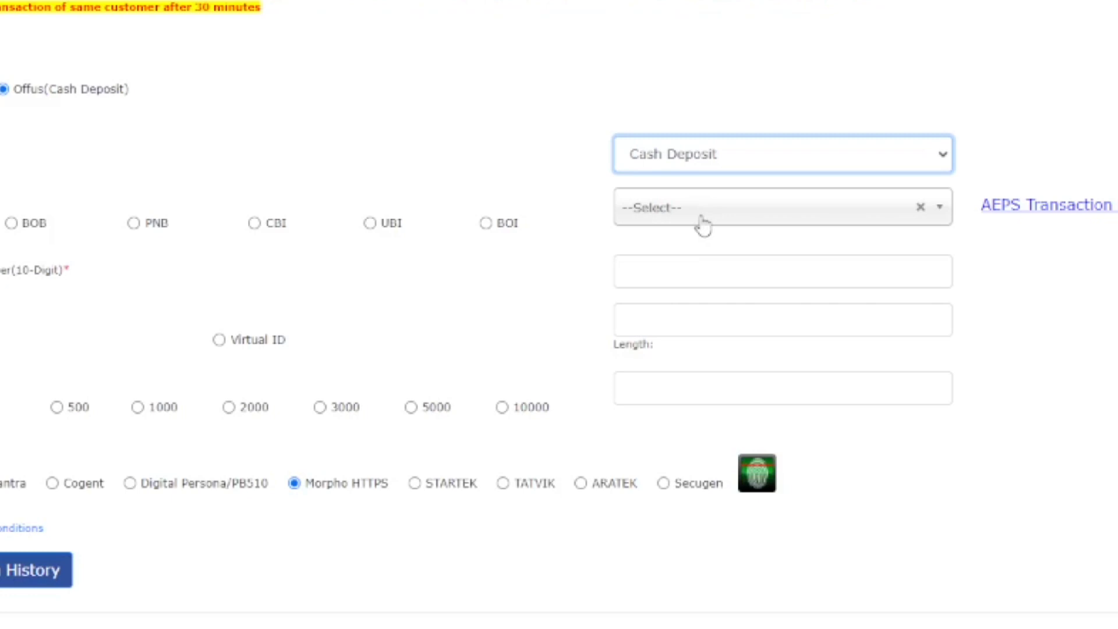
# - Examine the complete list of banks selectable for a cash deposit, one by one, and return to the beginning of the list
pyautogui.click(702, 225)
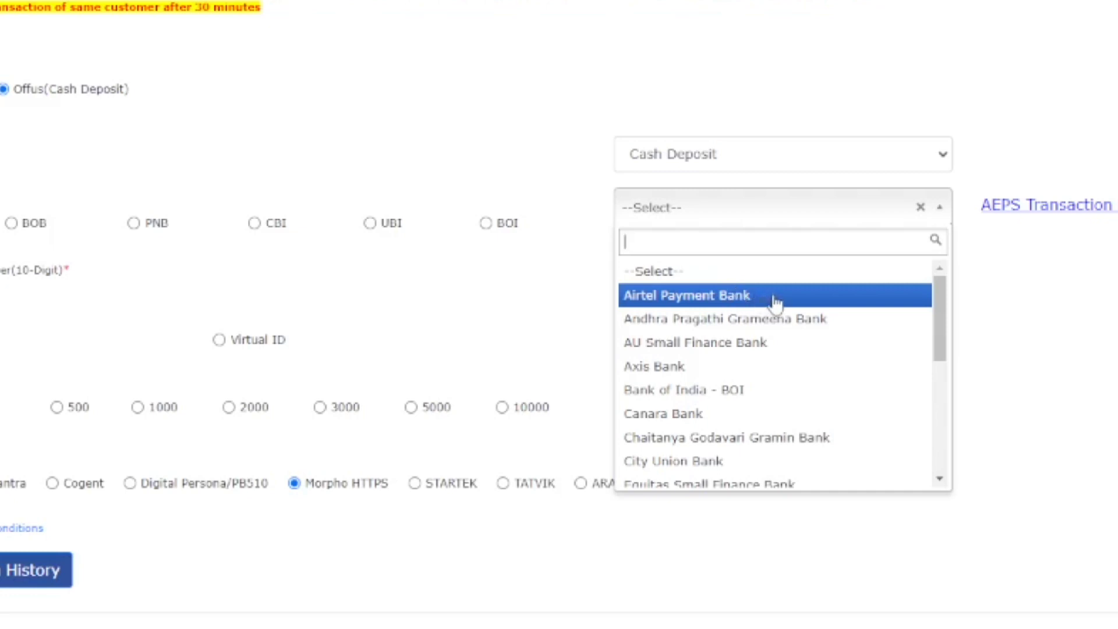
pyautogui.press('Down')
pyautogui.press('Down')
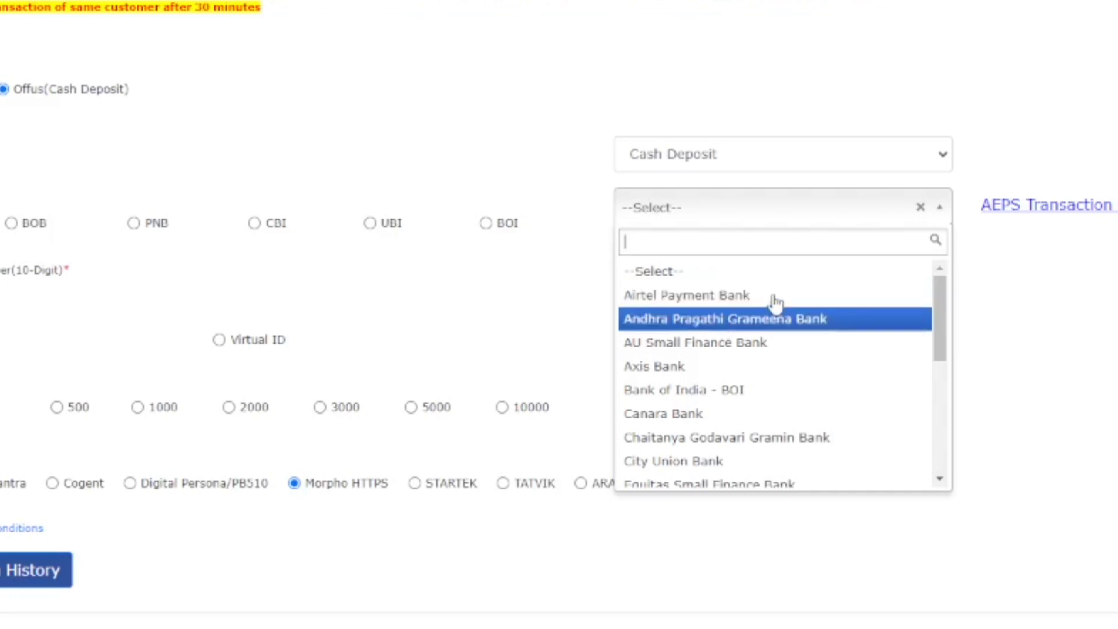
pyautogui.press('Down')
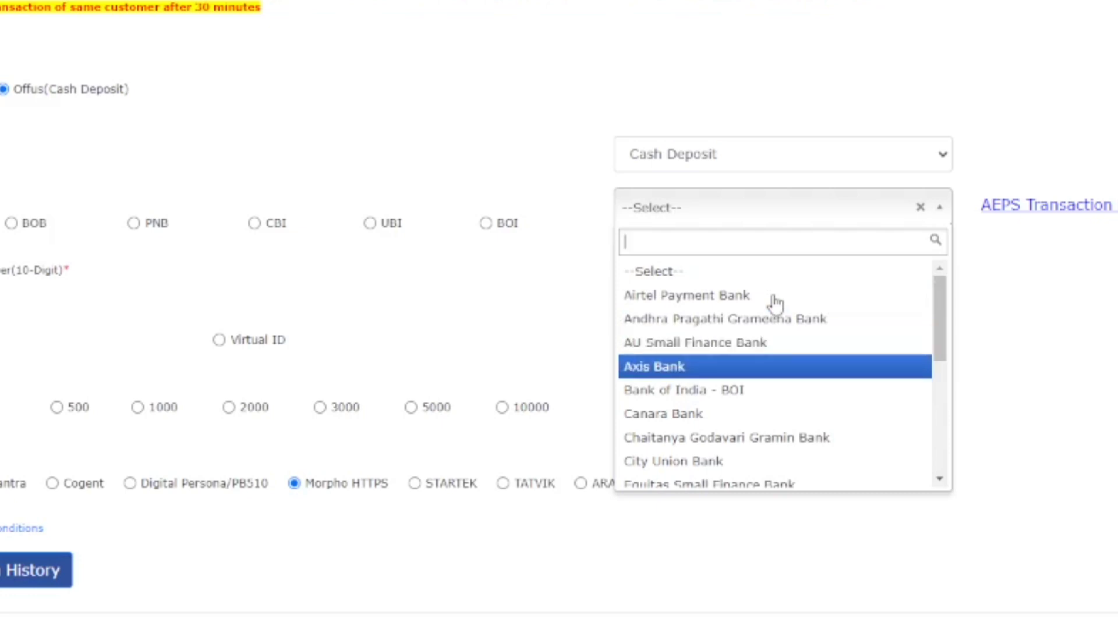
pyautogui.press('Down')
pyautogui.press('Down')
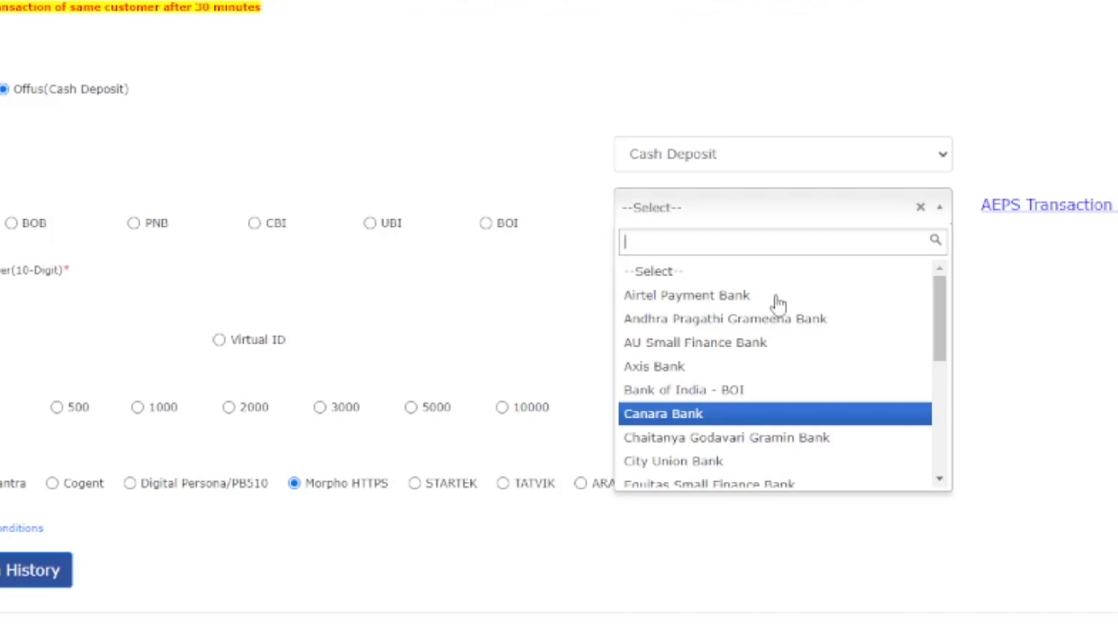
pyautogui.press('Down')
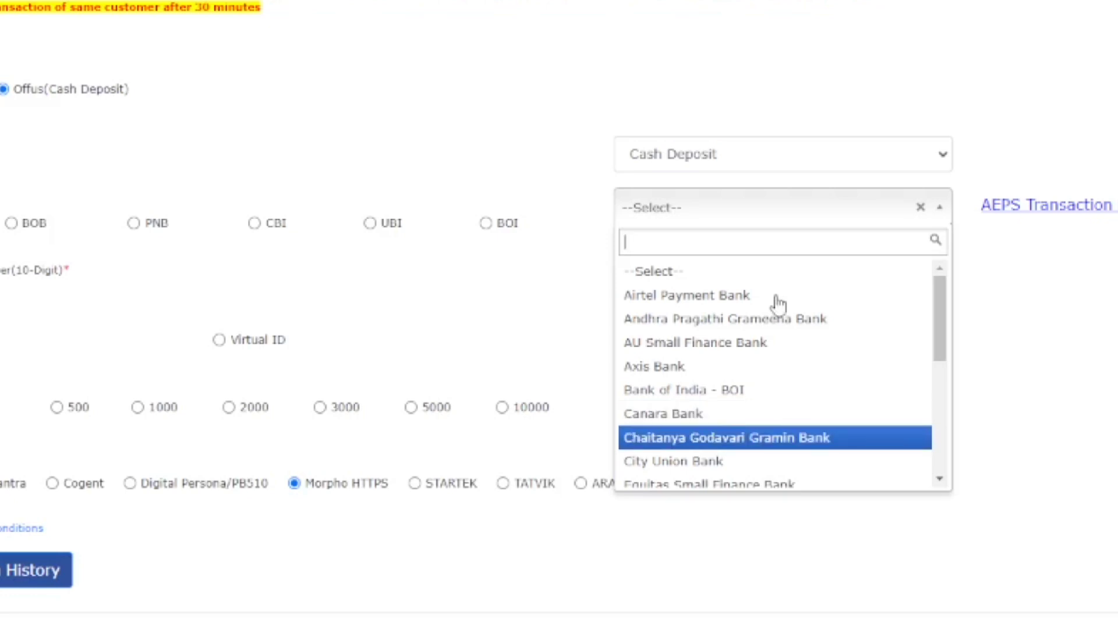
pyautogui.press('Down')
pyautogui.press('Down')
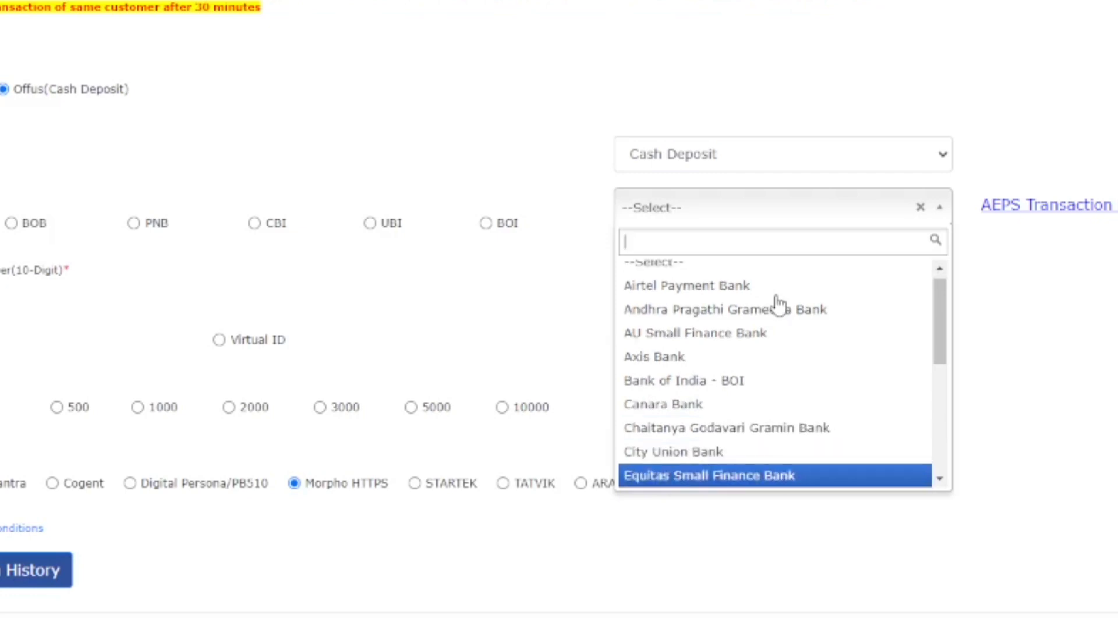
pyautogui.scroll(-1, 779, 304)
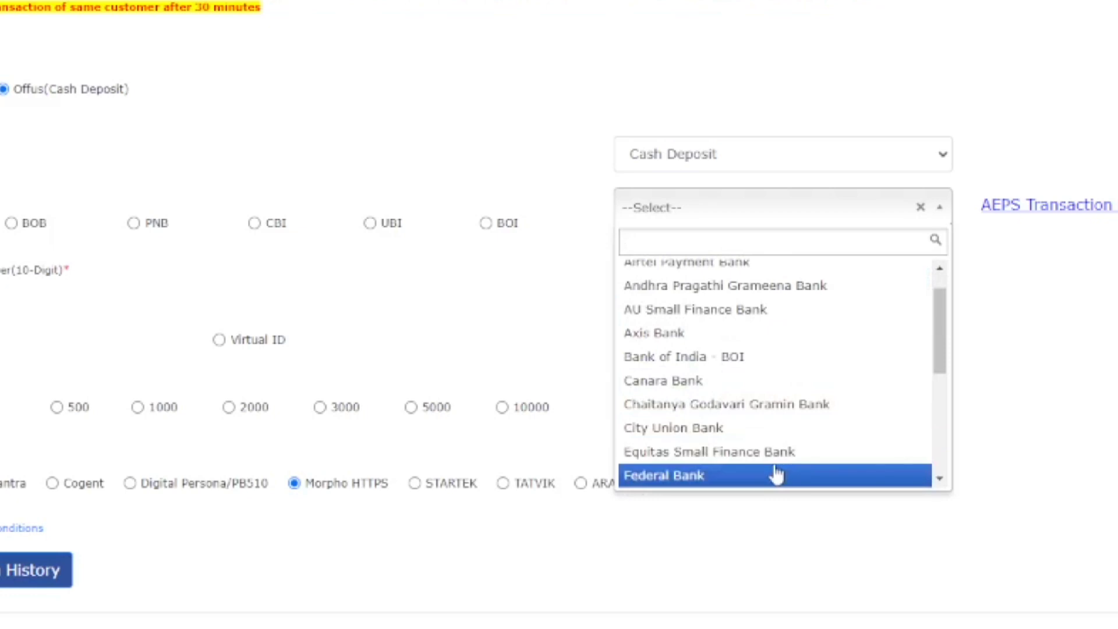
pyautogui.press('Down')
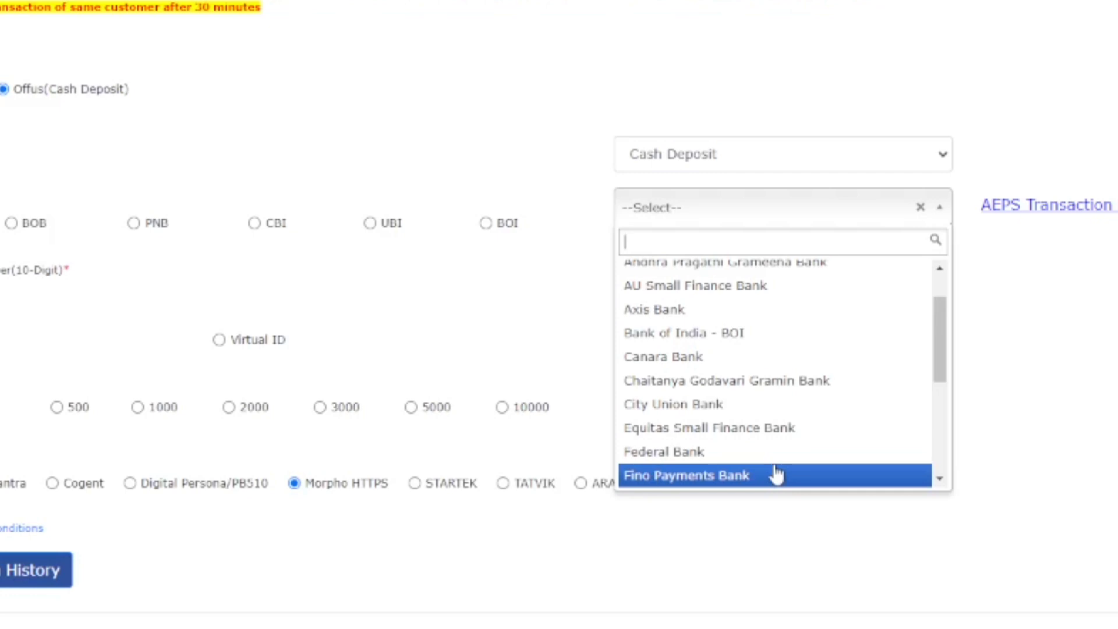
pyautogui.press('Down')
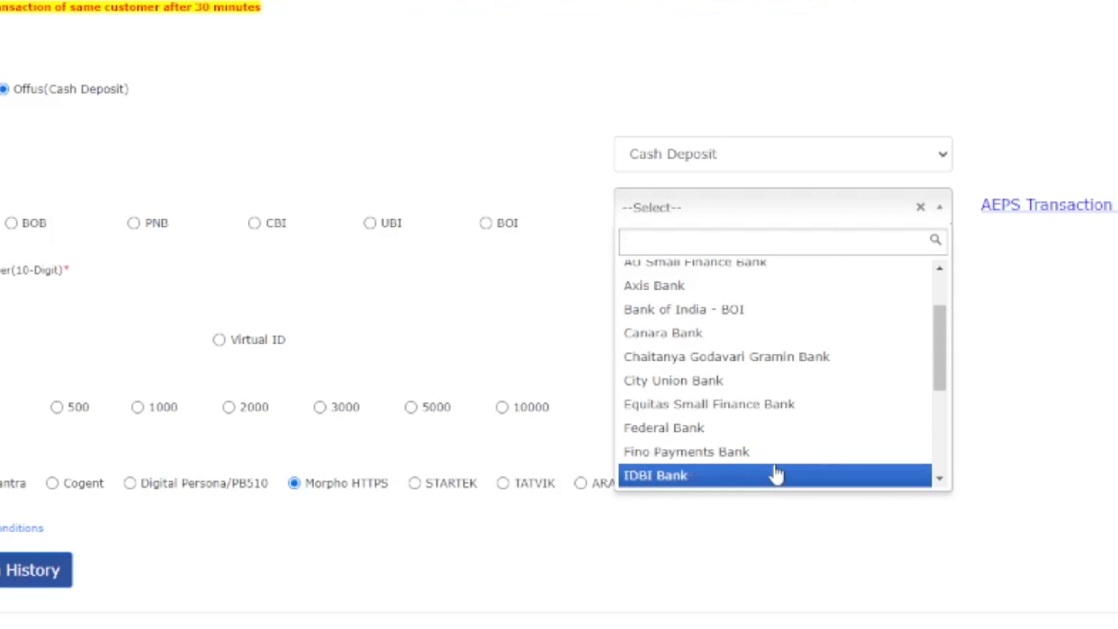
pyautogui.press('Down')
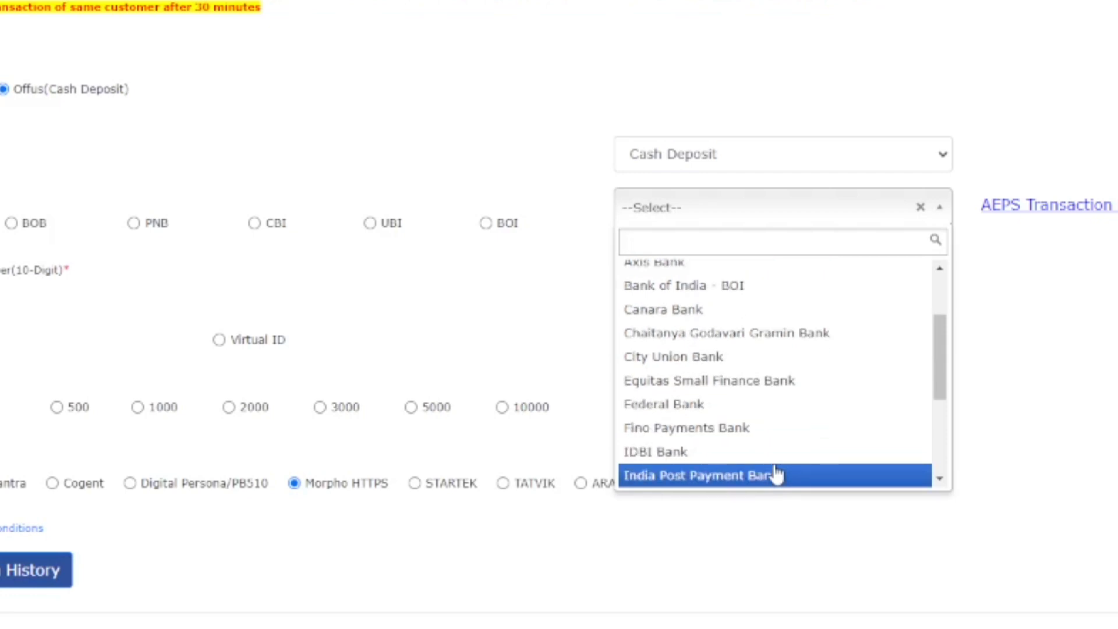
pyautogui.scroll(-1, 776, 475)
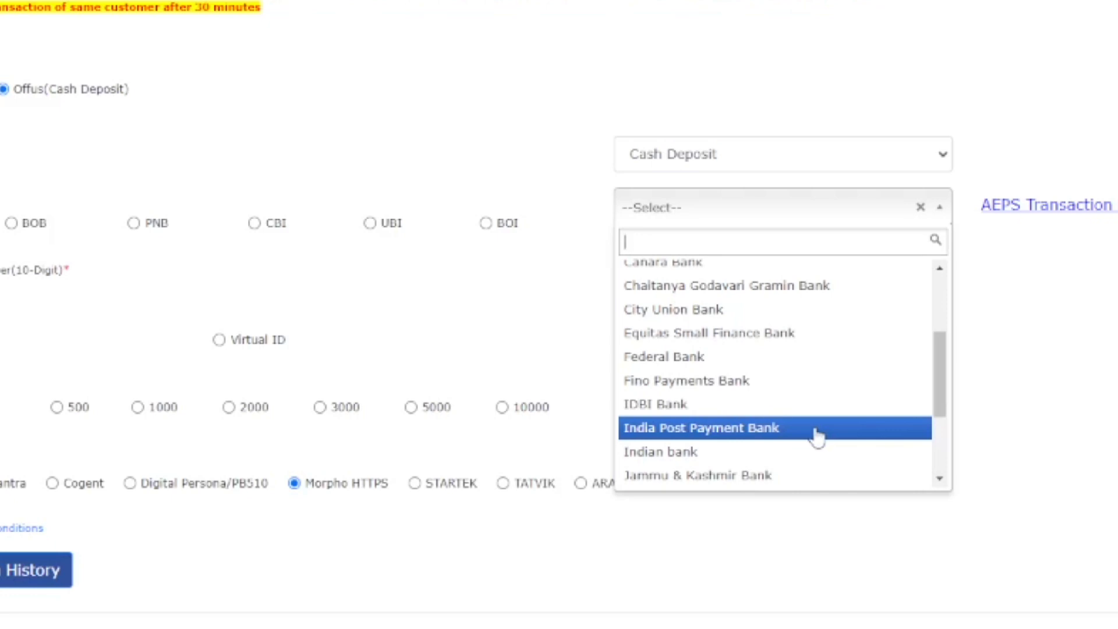
pyautogui.press('Down')
pyautogui.press('Down')
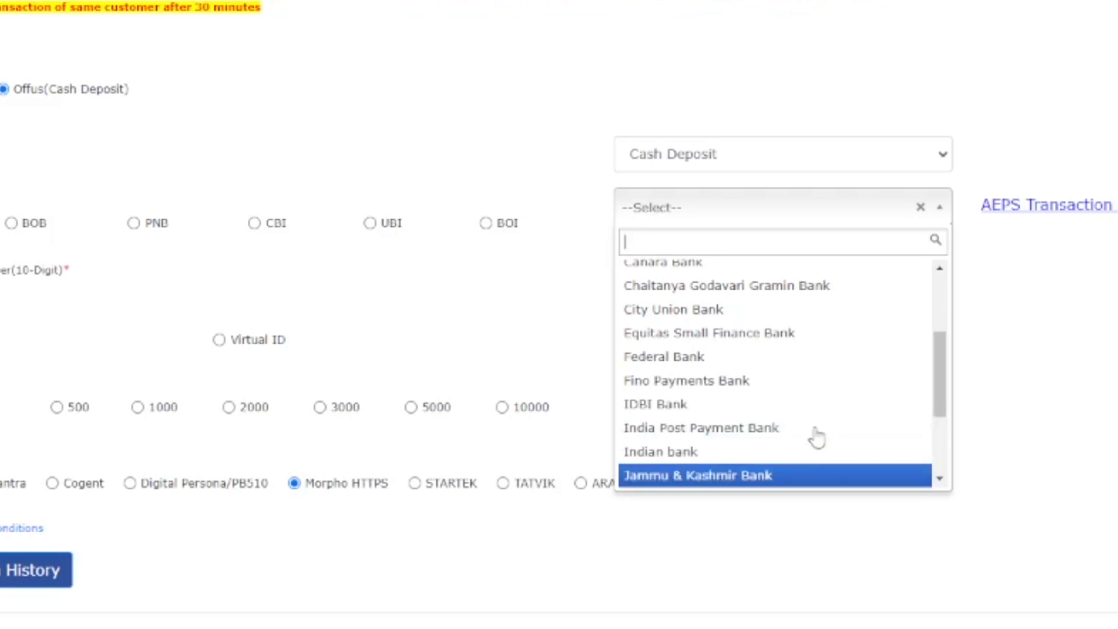
pyautogui.press('Down')
pyautogui.press('Down')
pyautogui.press('Down')
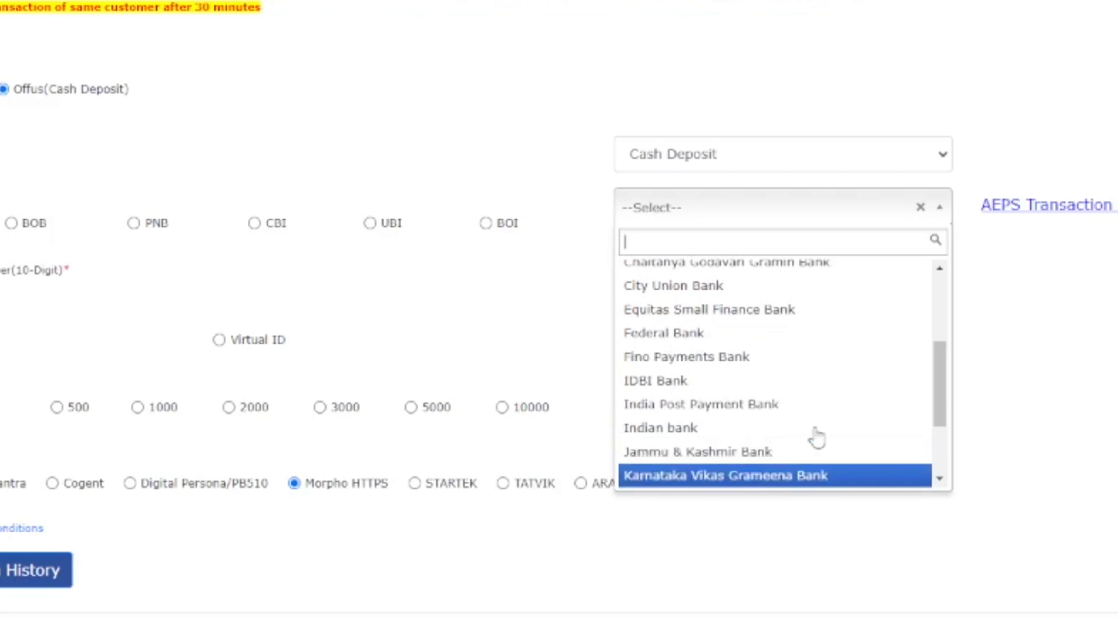
pyautogui.scroll(-1, 817, 437)
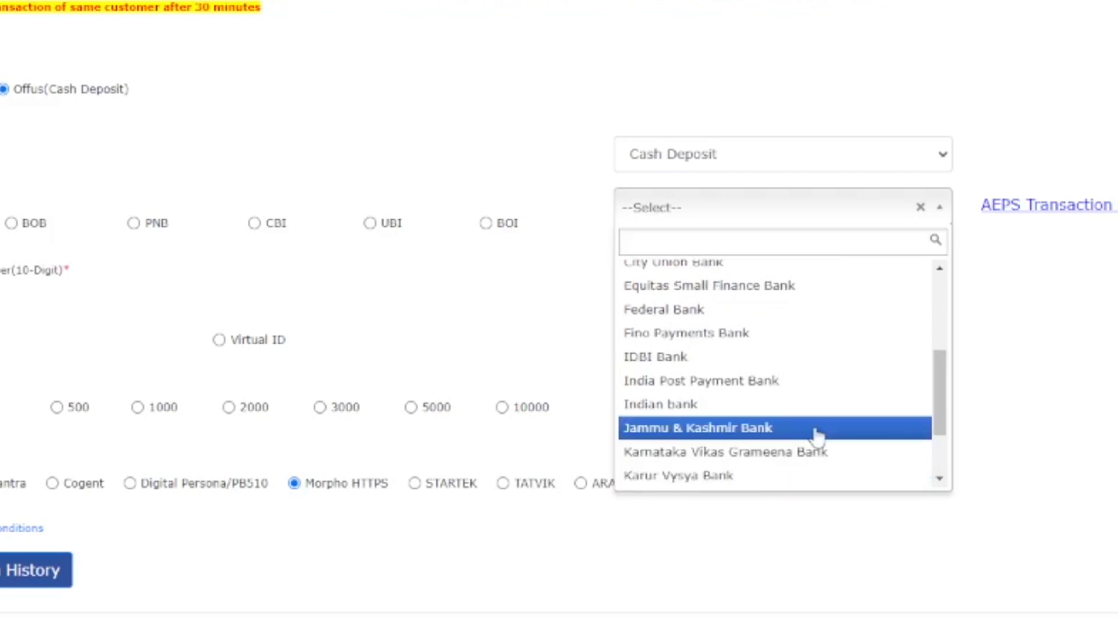
pyautogui.press('Down')
pyautogui.press('Down')
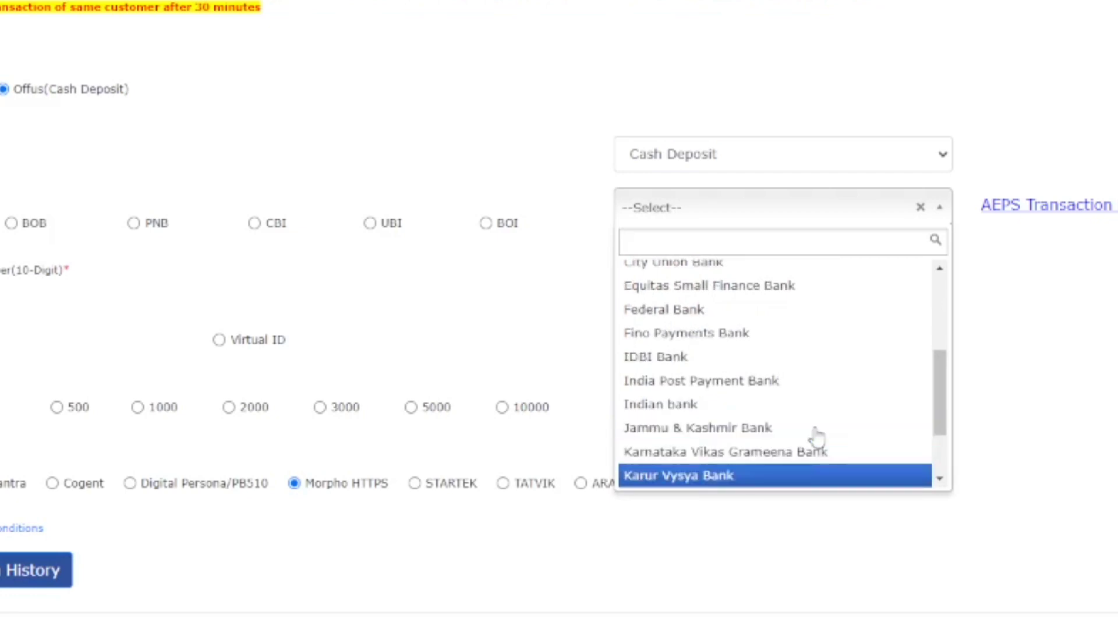
pyautogui.scroll(-1, 817, 436)
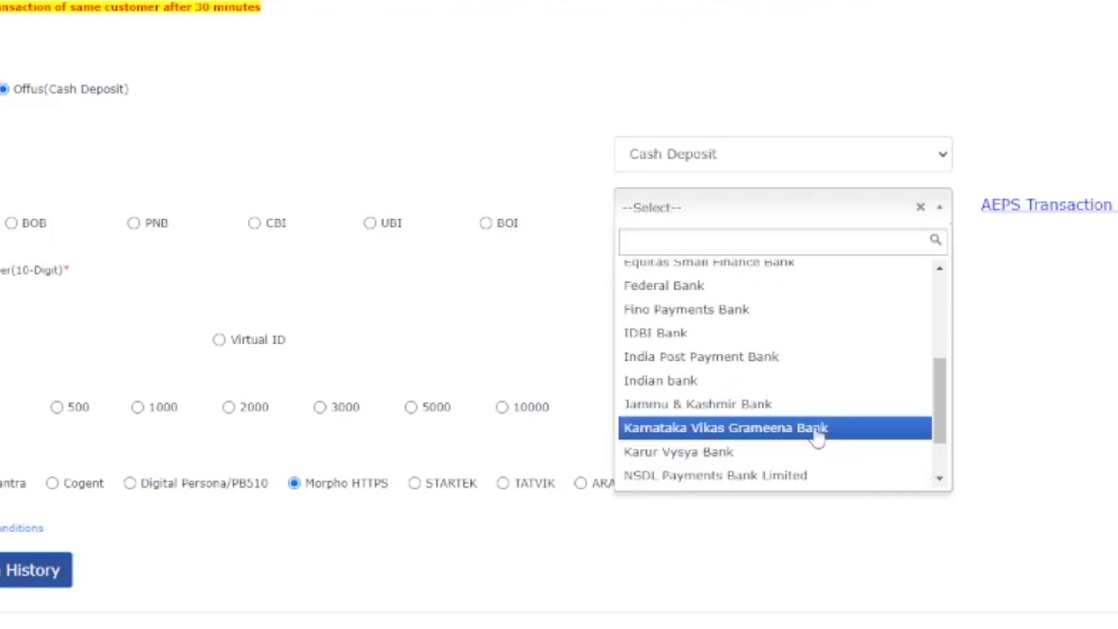
pyautogui.press('Down')
pyautogui.press('Down')
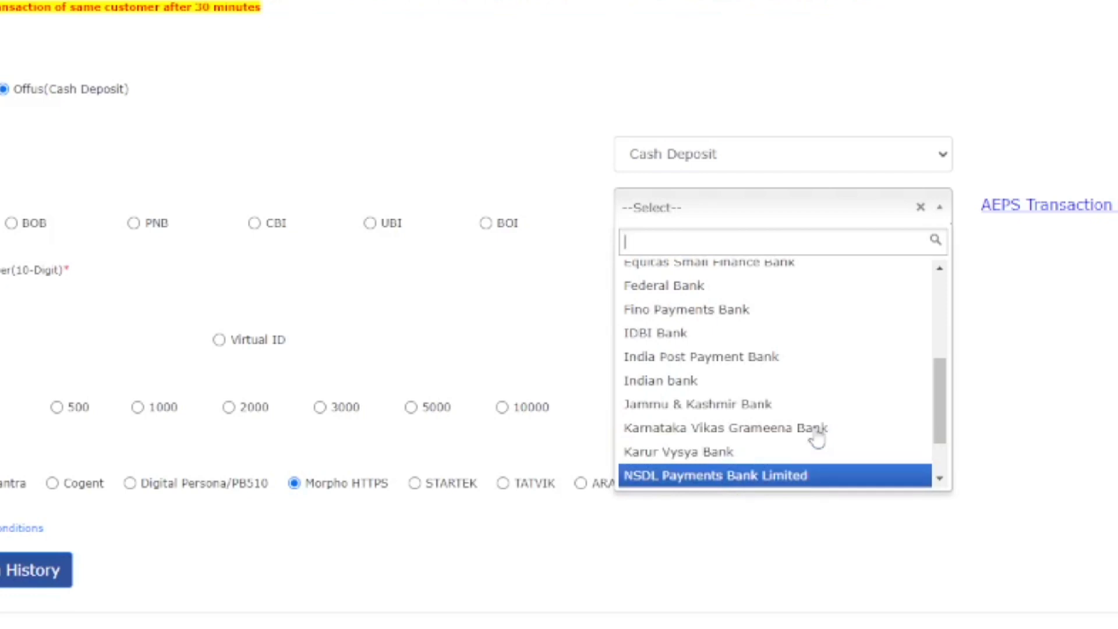
pyautogui.scroll(-2, 816, 436)
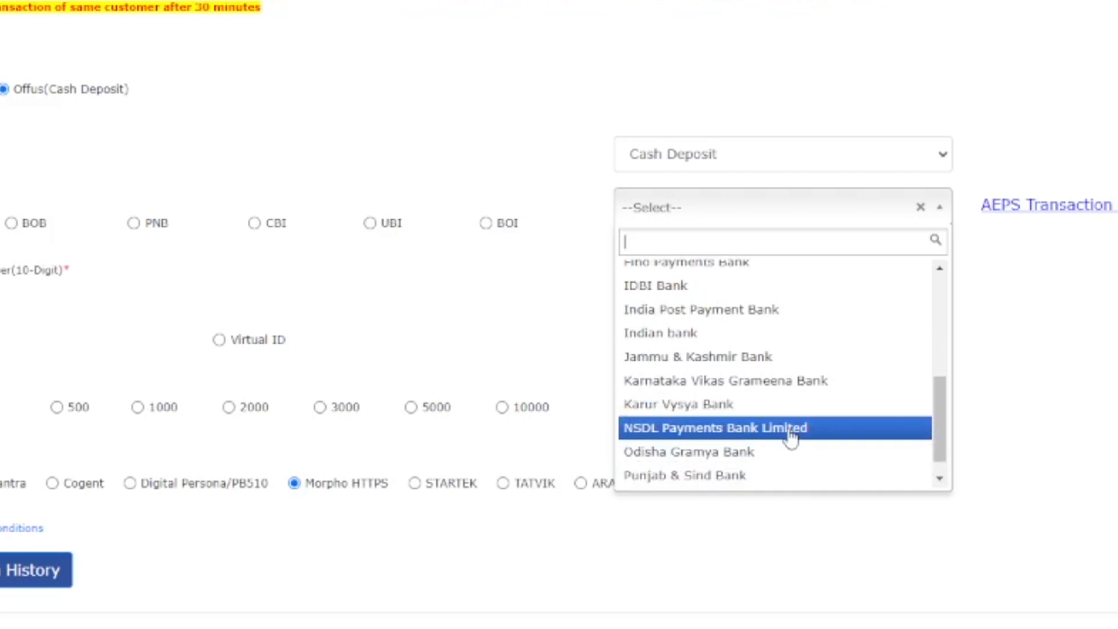
pyautogui.press('Down')
pyautogui.press('Down')
pyautogui.scroll(-1, 791, 438)
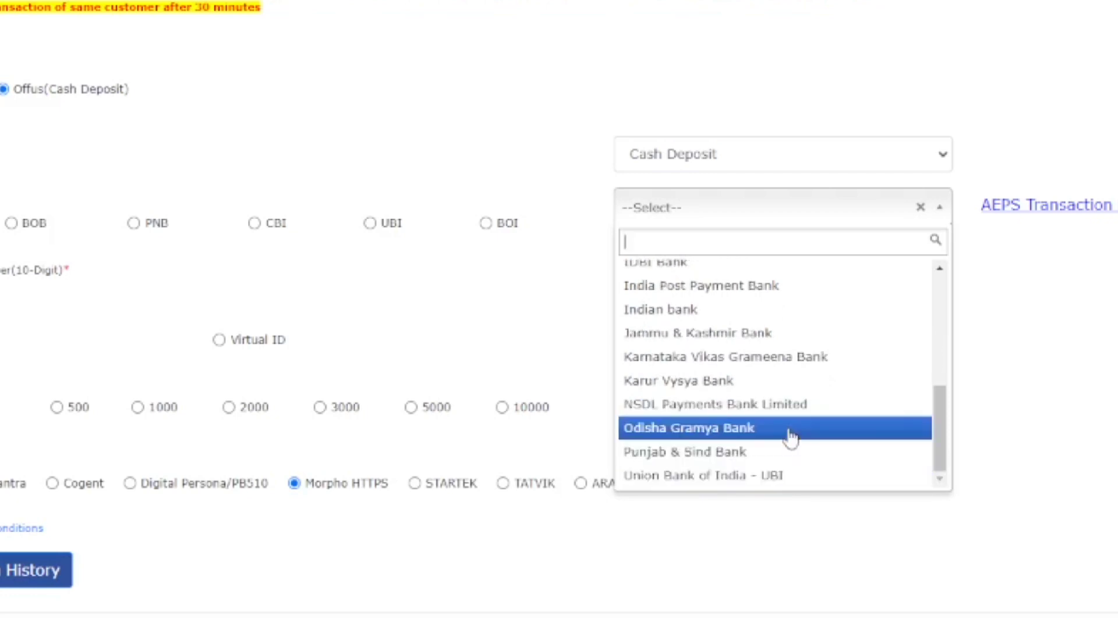
pyautogui.press('Down')
pyautogui.press('Down')
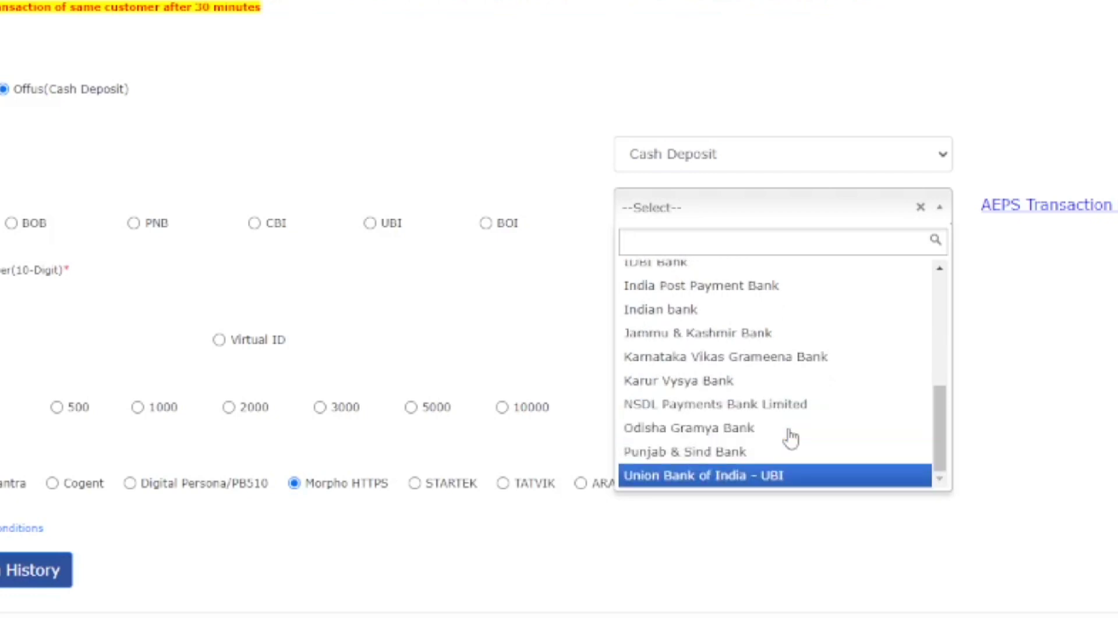
pyautogui.press('Up')
pyautogui.press('Up')
pyautogui.press('Up')
pyautogui.press('Up')
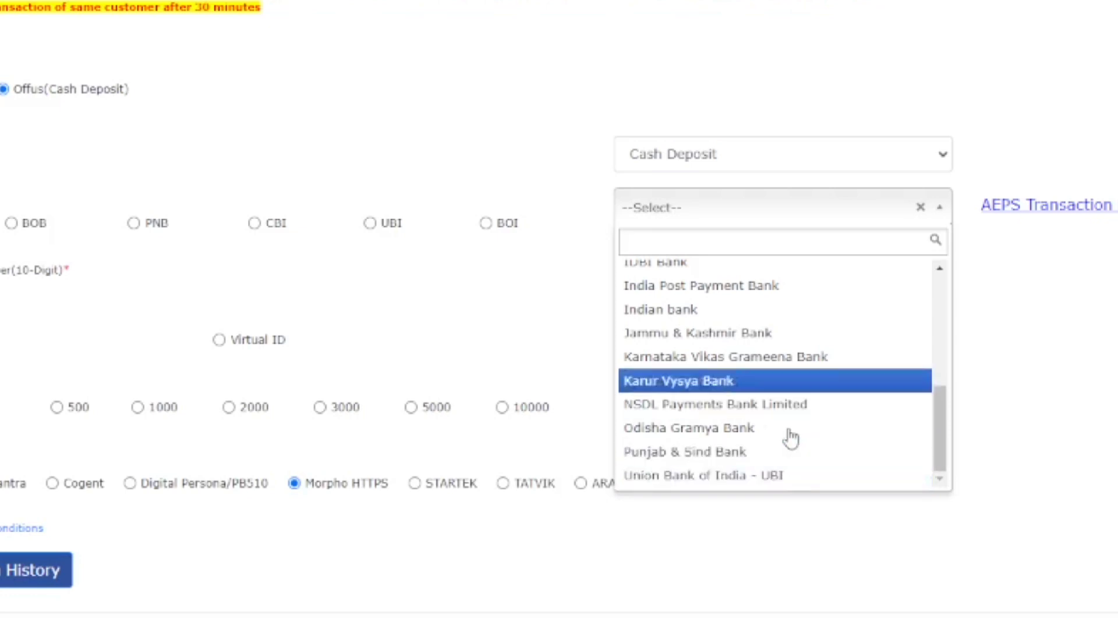
pyautogui.scroll(2, 790, 438)
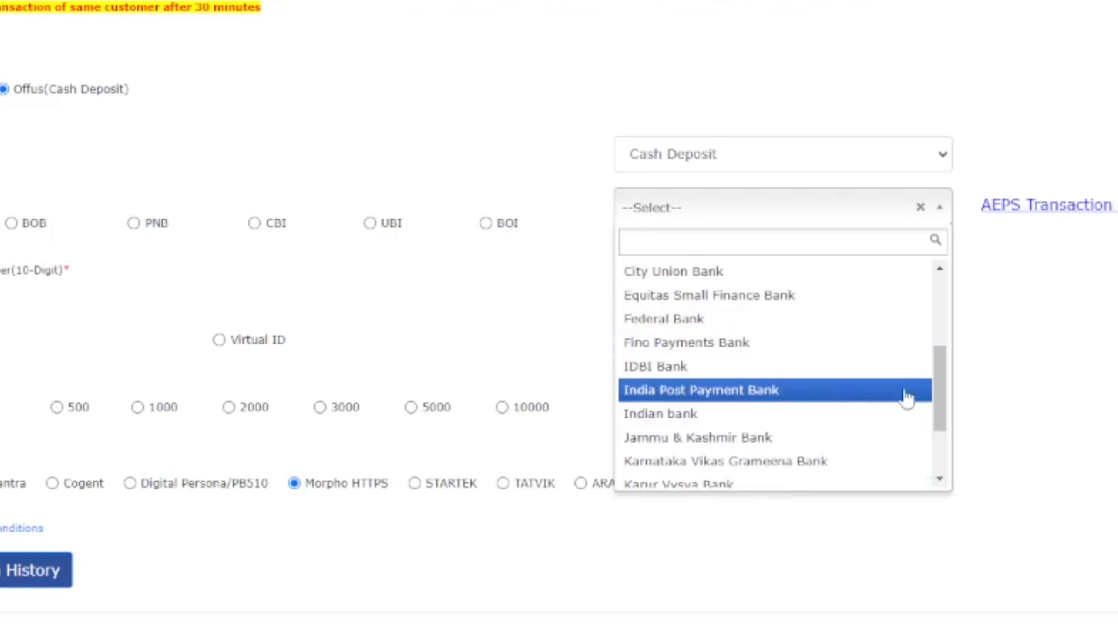
pyautogui.moveTo(940, 390); pyautogui.dragTo(949, 245)
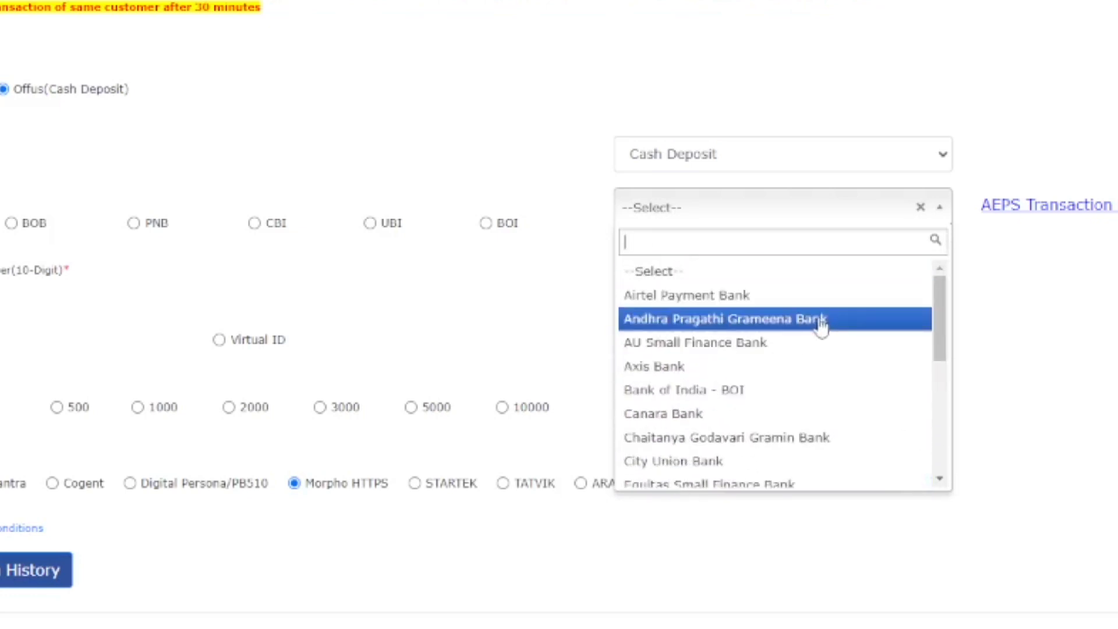